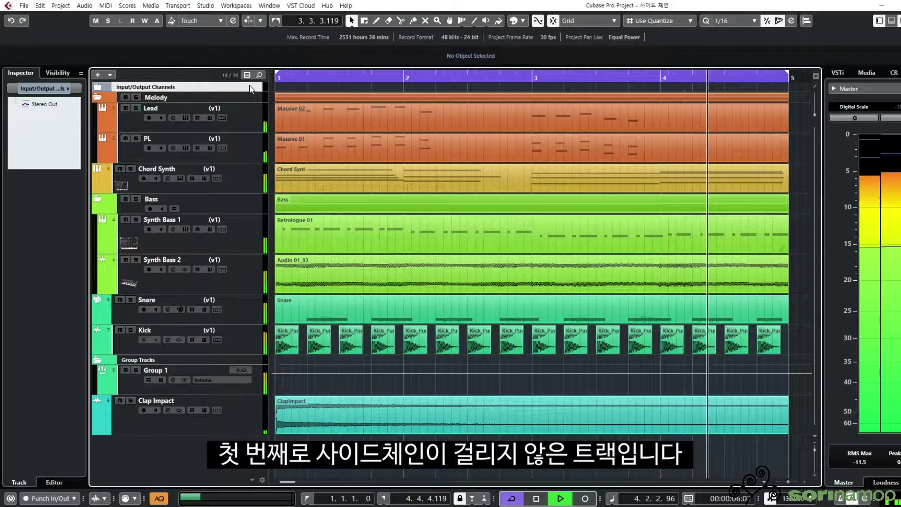
Step: Play the four-bar arrangement without side-chaining and with side-chaining applied to compare the two versions
key("space")
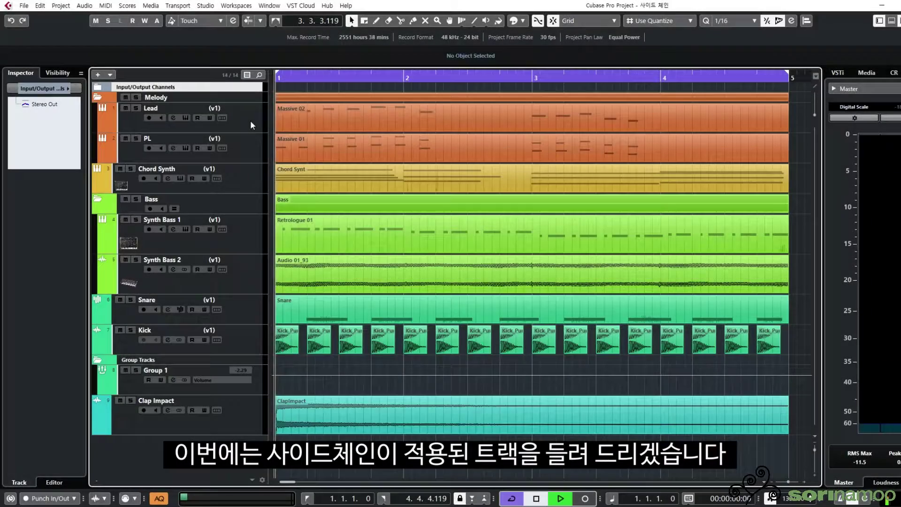
key("space")
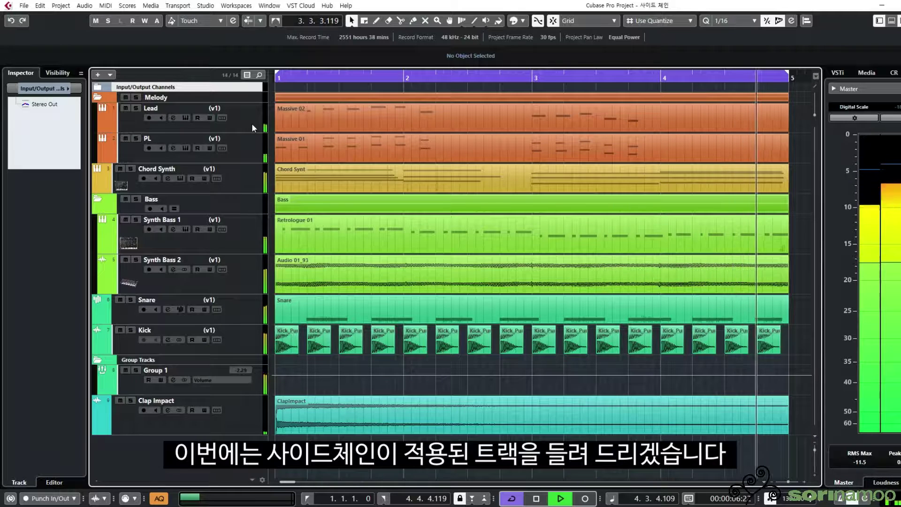
key("space")
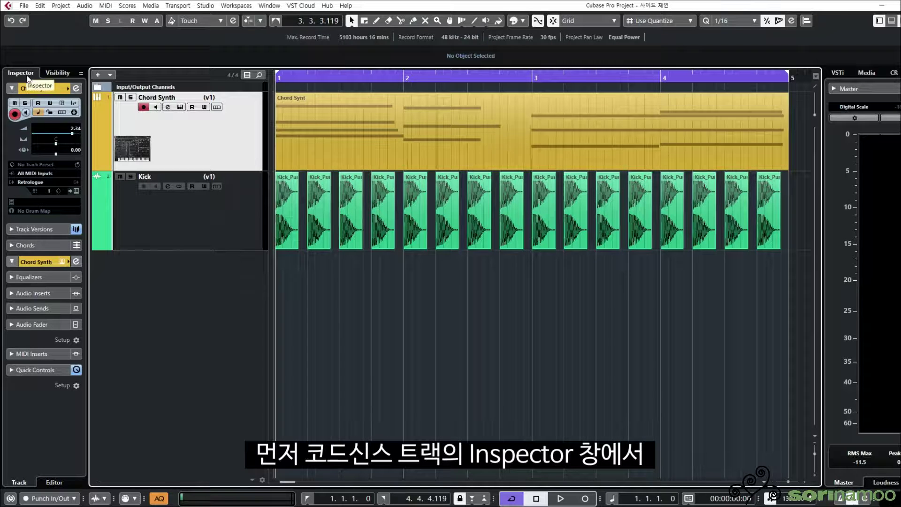
Step: Insert a Compressor in the Chord Synth track's first audio insert slot and activate its side-chain
left_click(37, 294)
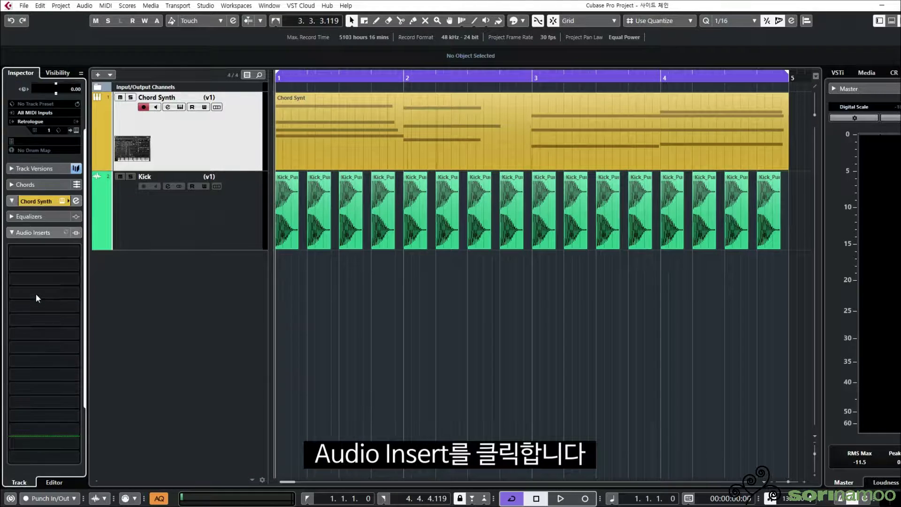
left_click(39, 252)
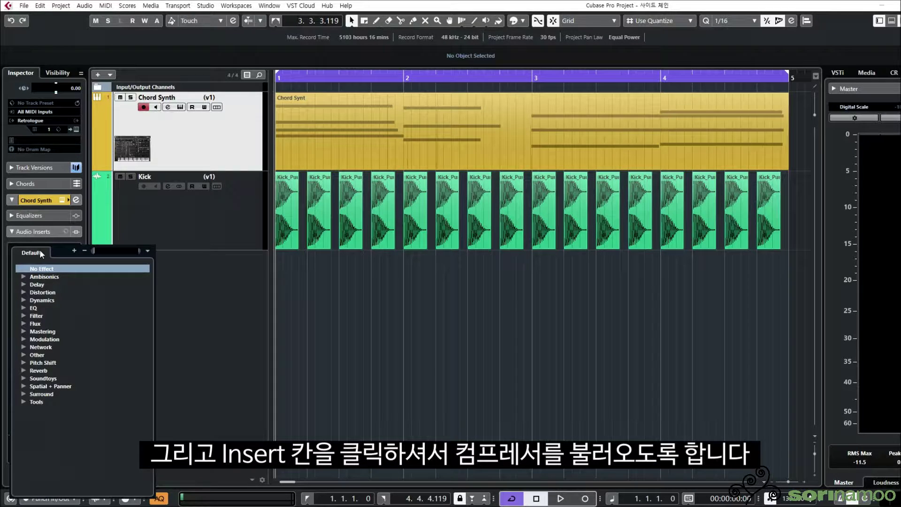
type("comp")
key("Return")
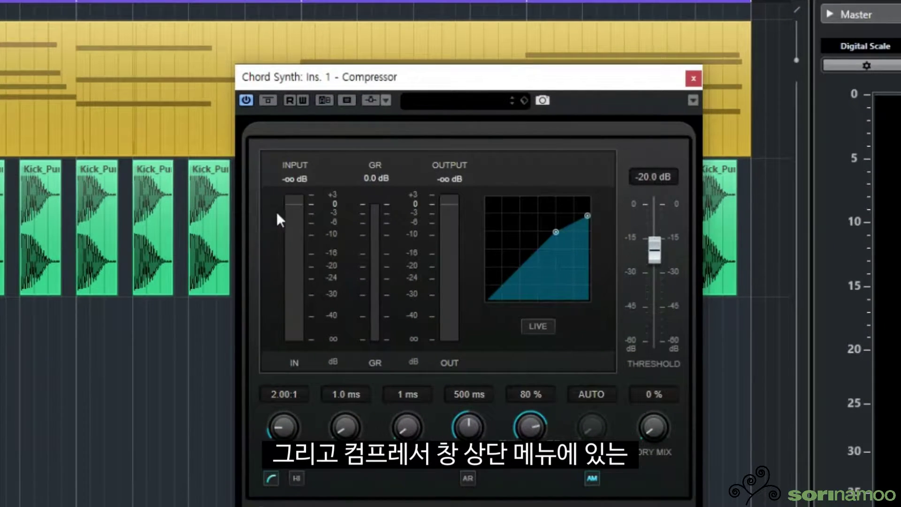
left_click(371, 100)
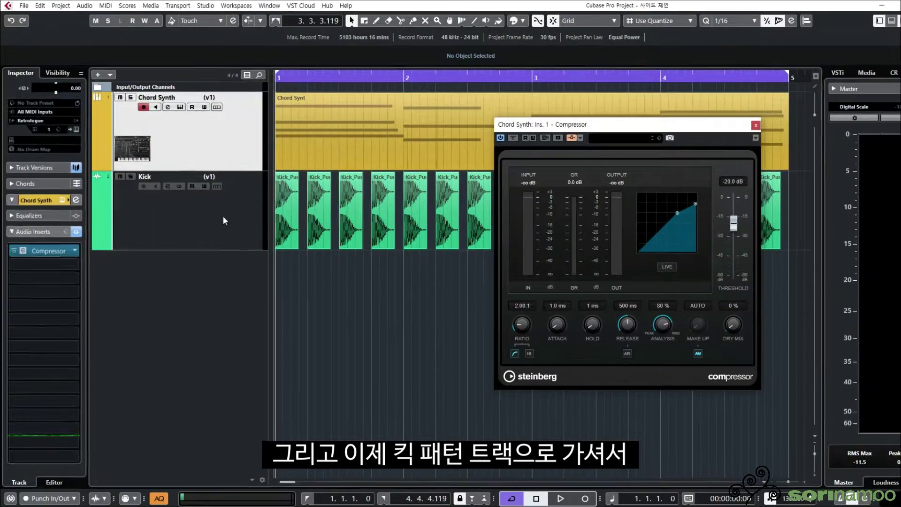
Step: Add a send from the Kick track to the side-chain "Chord Synth: Ins. 1 - Compressor" and switch the send on
left_click(224, 219)
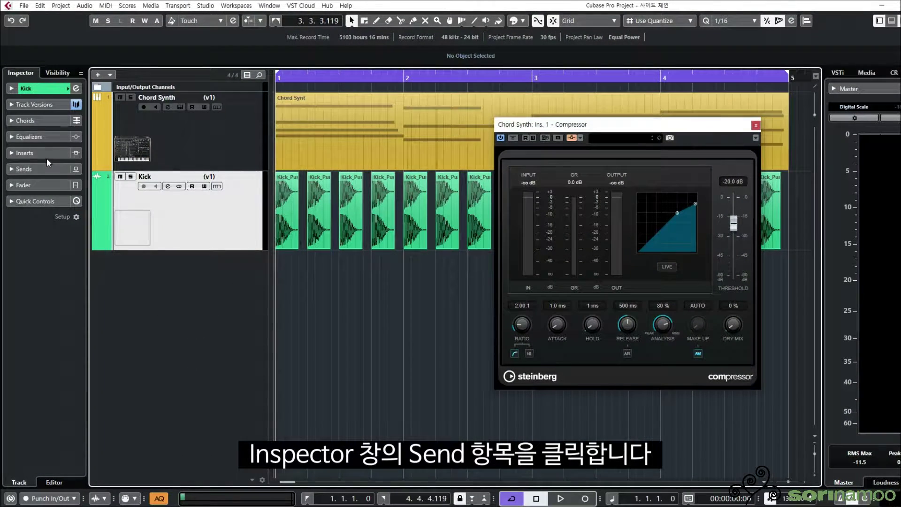
left_click(32, 168)
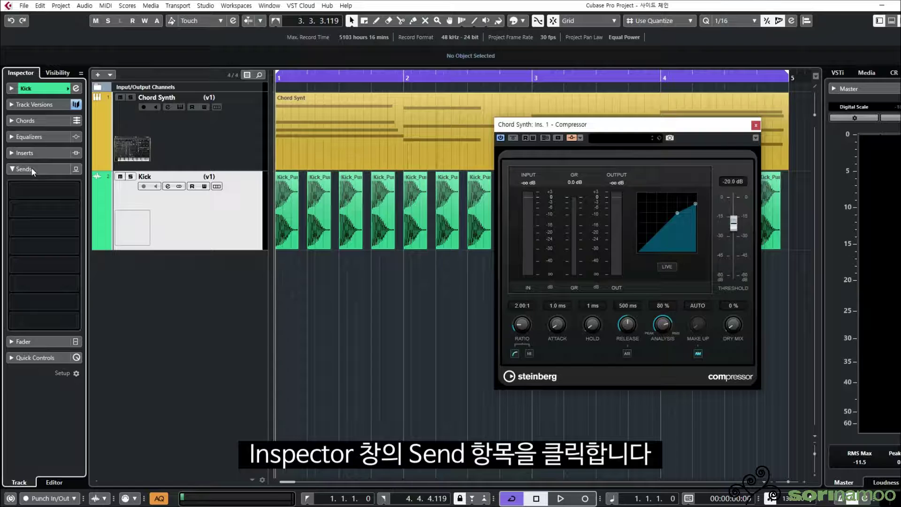
left_click(29, 185)
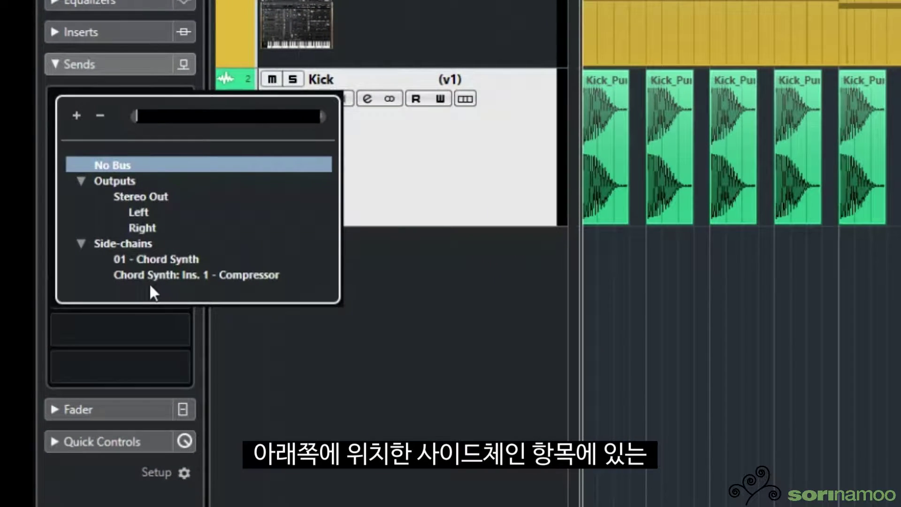
left_click(222, 274)
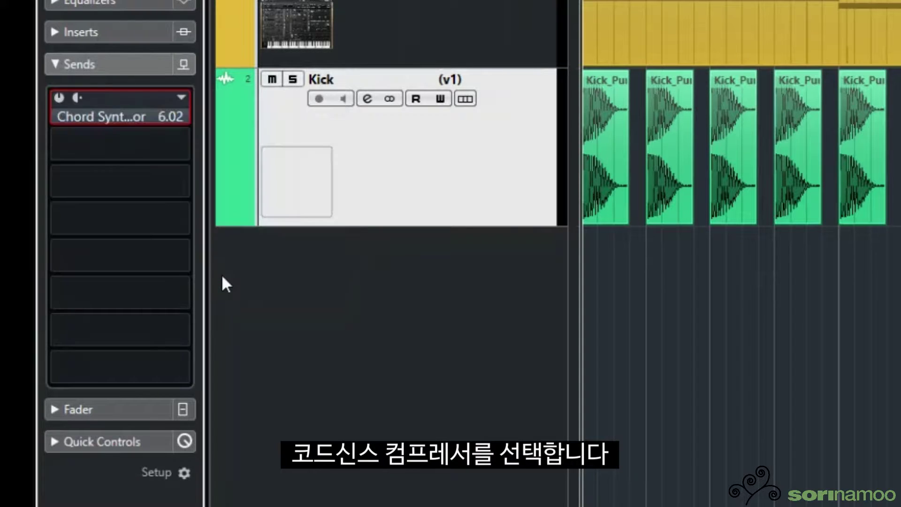
left_click(60, 97)
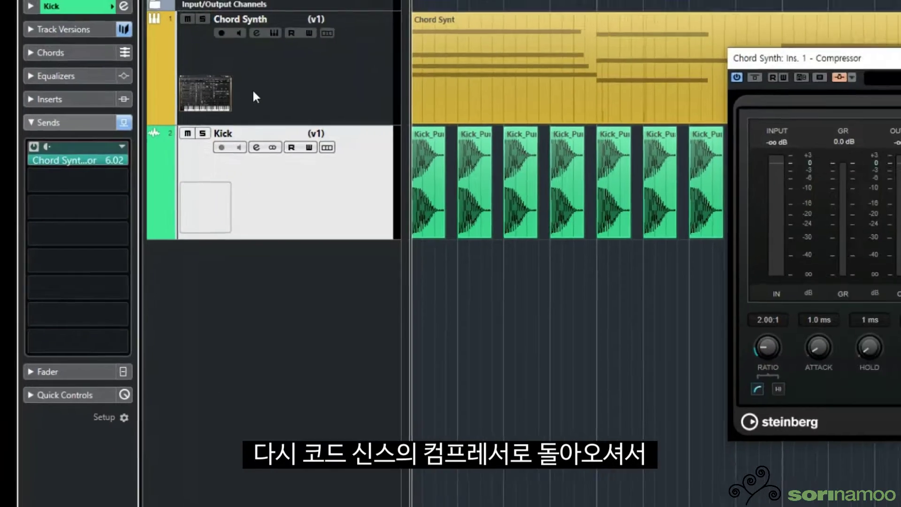
Step: Play the Chord Synth with the kick and set its compressor to a threshold of about -45.4 dB and a ratio of 8.00:1
left_click(363, 21)
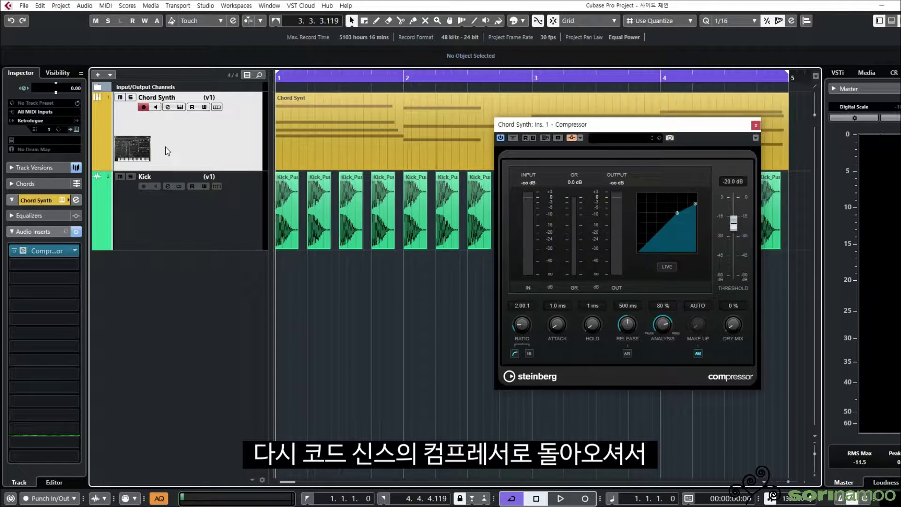
key("space")
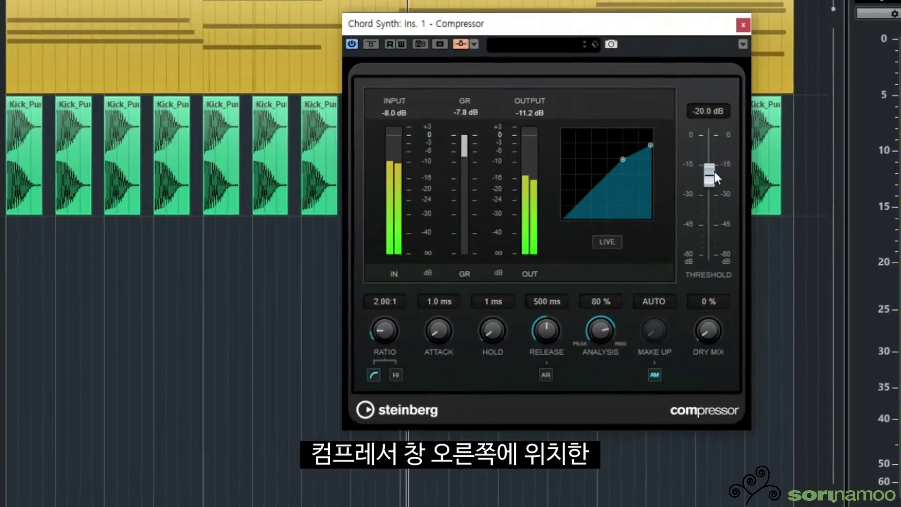
left_click_drag(714, 172, 711, 224)
left_click_drag(261, 330, 304, 205)
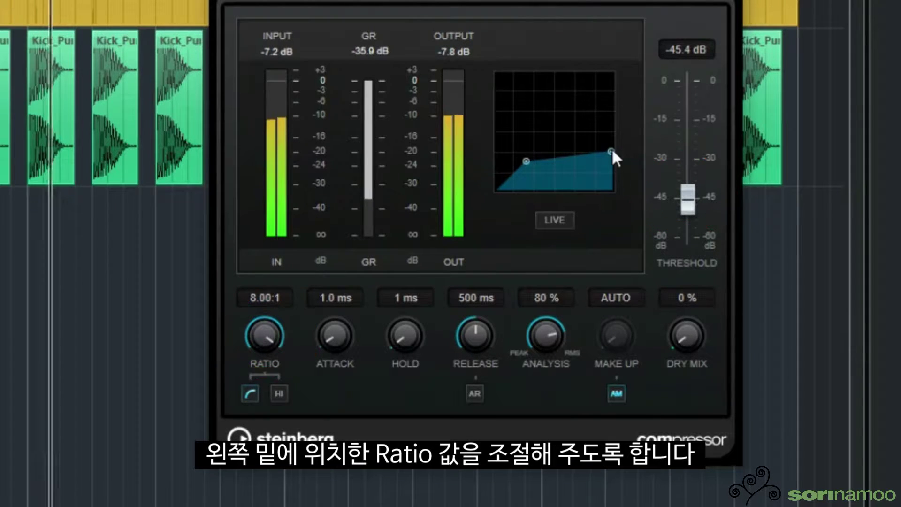
Step: Fine-tune the Chord Synth compressor during playback, trying thresholds between about -49.5 and -45 dB and a ratio around 7:1
left_click_drag(692, 199, 691, 210)
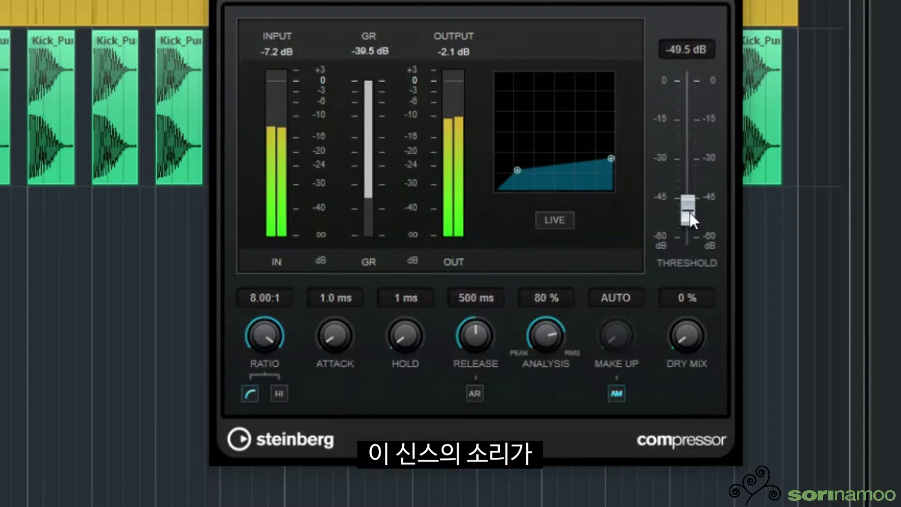
left_click_drag(690, 214, 688, 211)
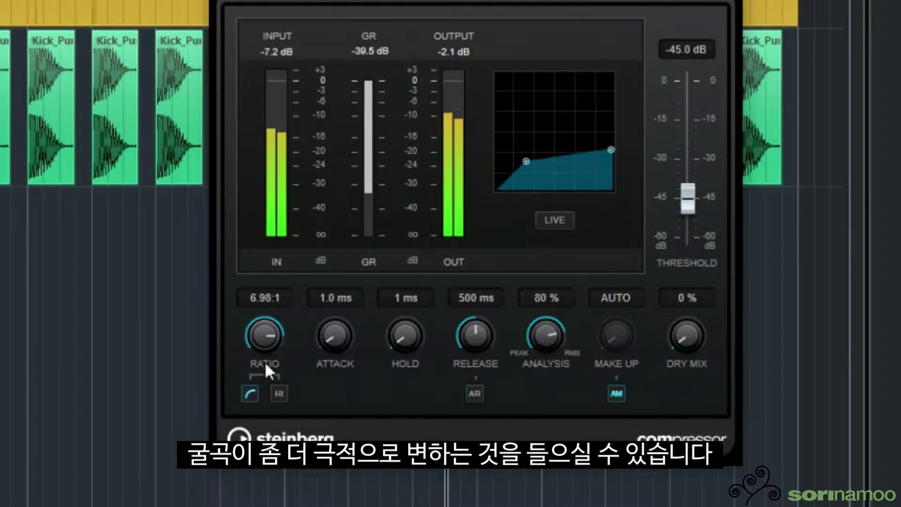
left_click_drag(265, 359, 263, 370)
left_click_drag(683, 193, 691, 188)
left_click_drag(619, 142, 613, 145)
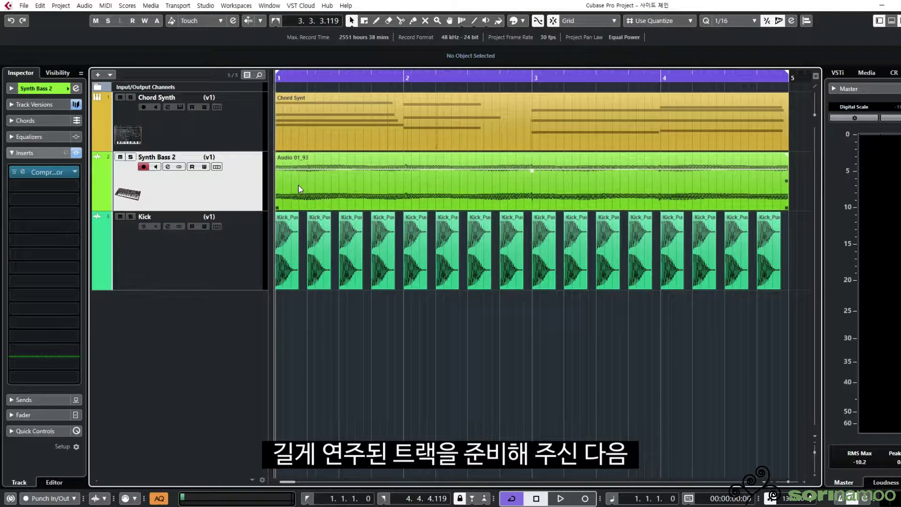
Step: Open the Synth Bass 2 Compressor, add an active Kick send to its side-chain, and play the result
left_click(21, 173)
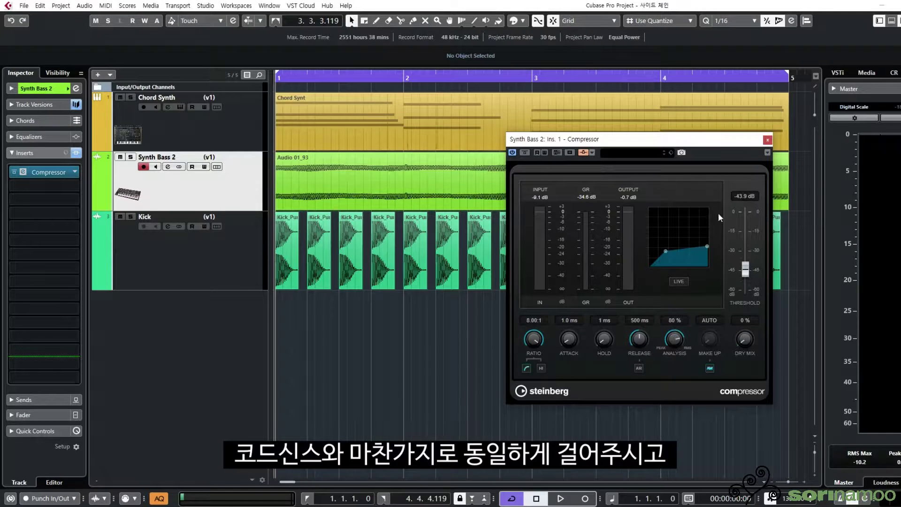
left_click(234, 267)
left_click(47, 397)
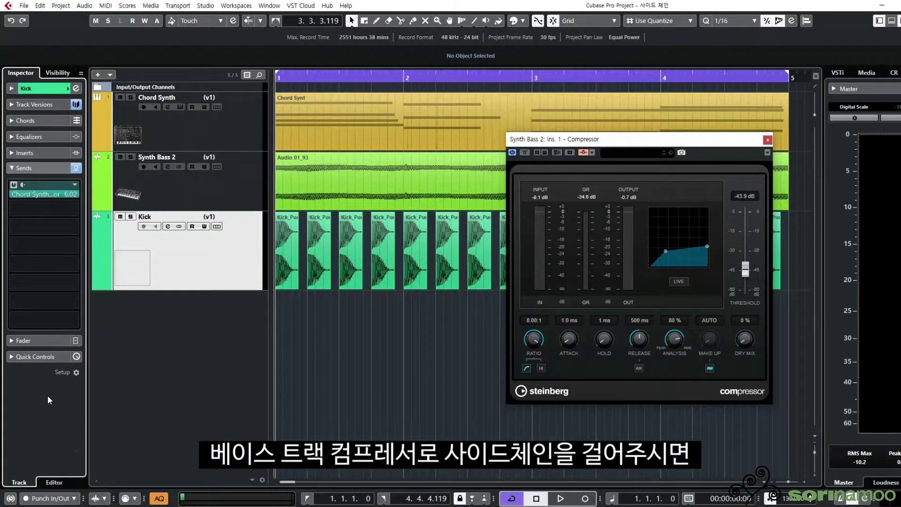
left_click(29, 211)
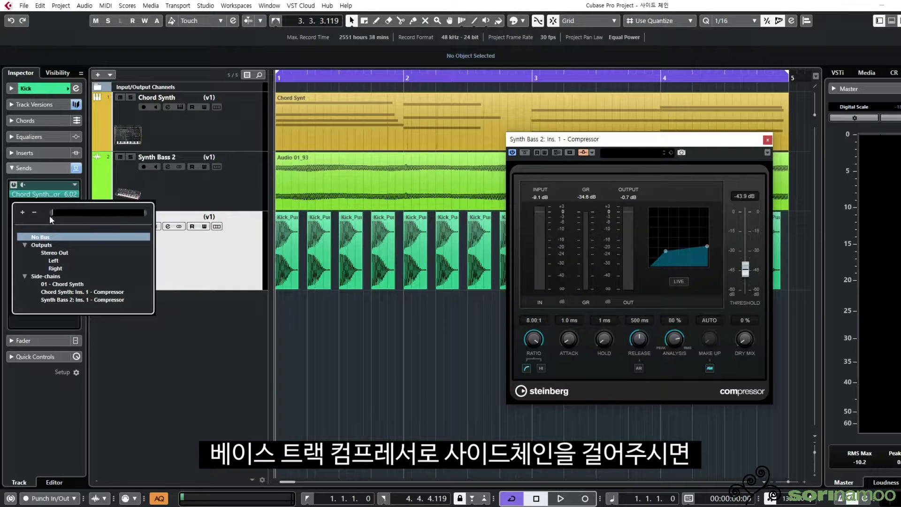
left_click(60, 299)
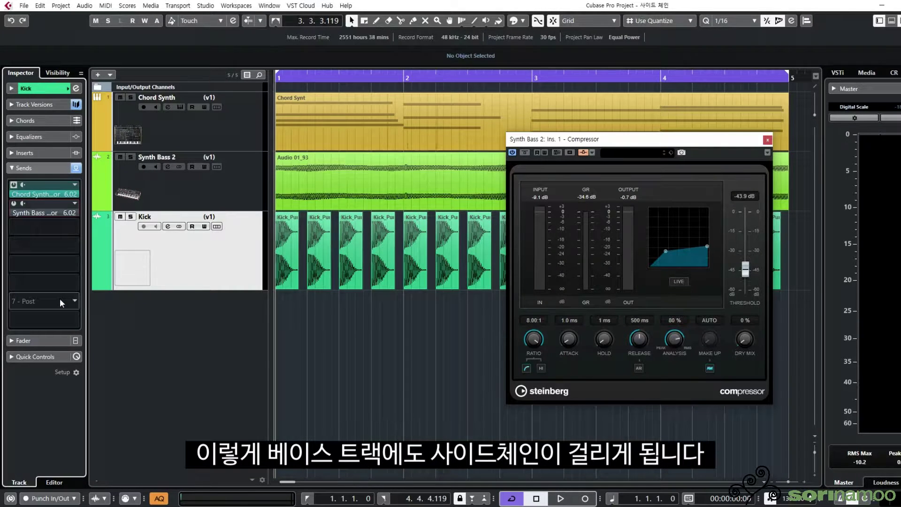
left_click(12, 204)
key("space")
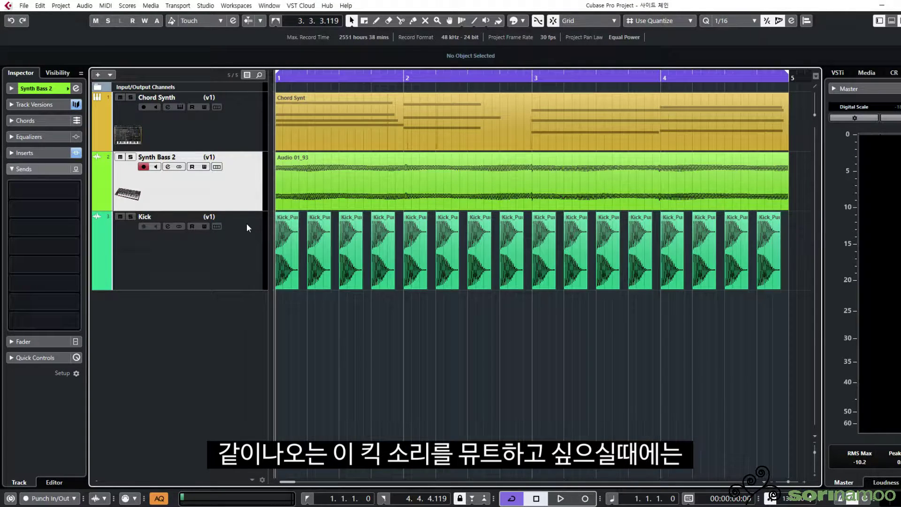
Step: Add a group channel for the Kick track, lower the group's volume to -∞, and play the project to check it
left_click(246, 224)
key("alt+g")
key("Escape")
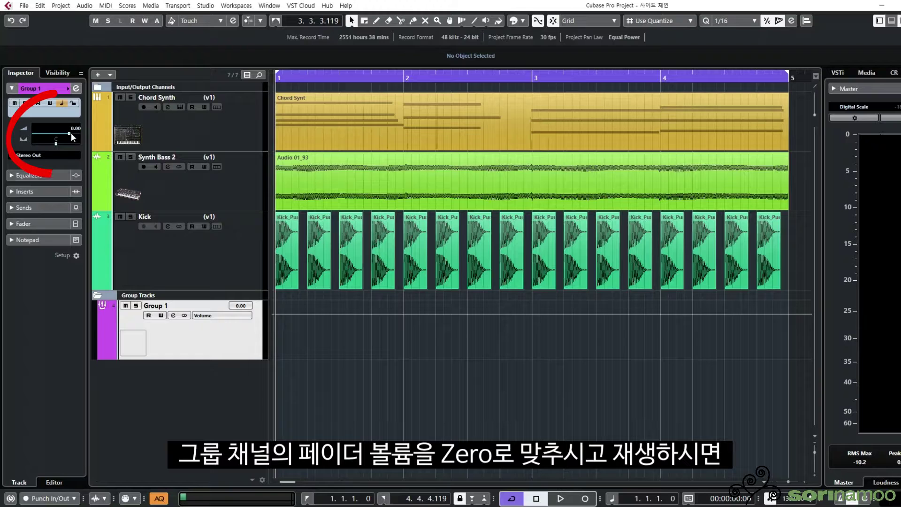
left_click_drag(71, 132, 32, 134)
key("space")
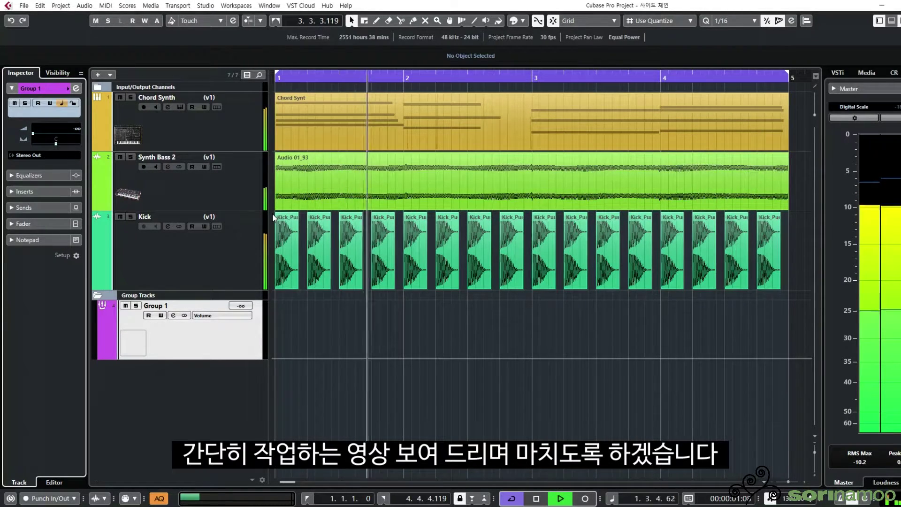
key("space")
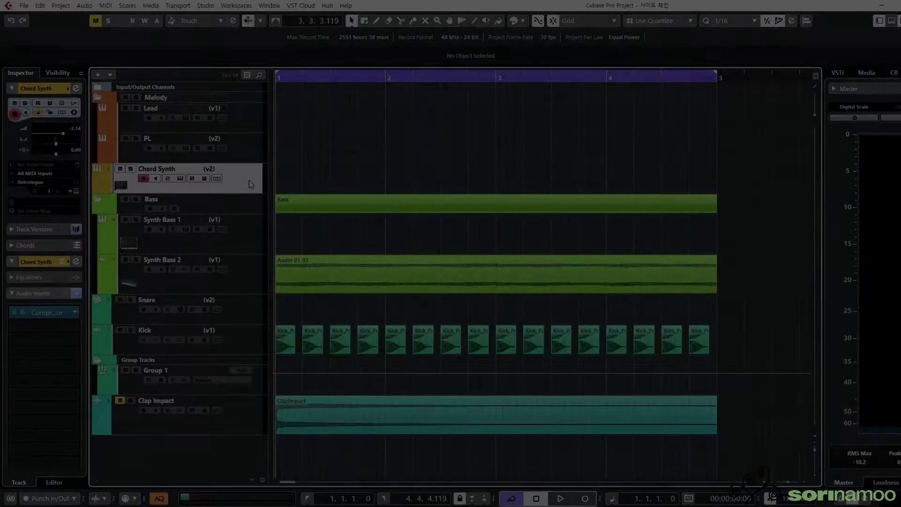
Step: Record a chord part on the Chord Synth track across the four-bar loop
key("space")
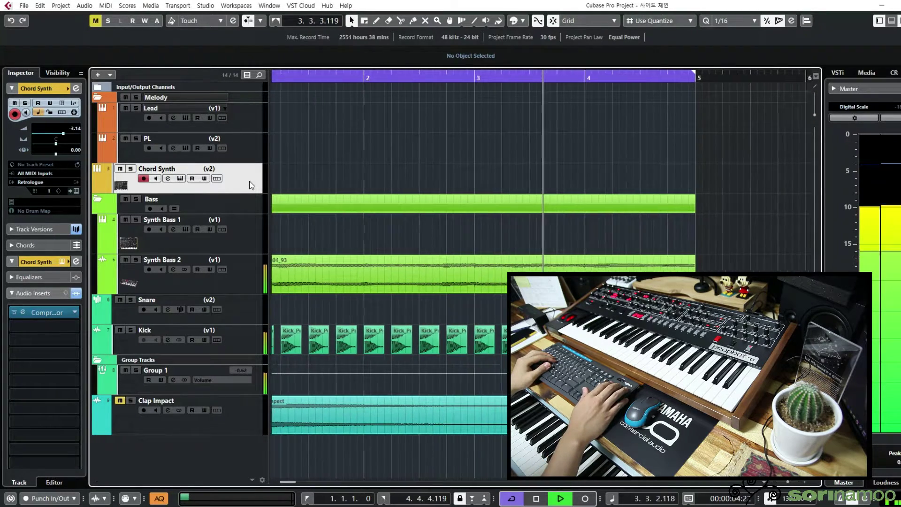
key("KP_Multiply")
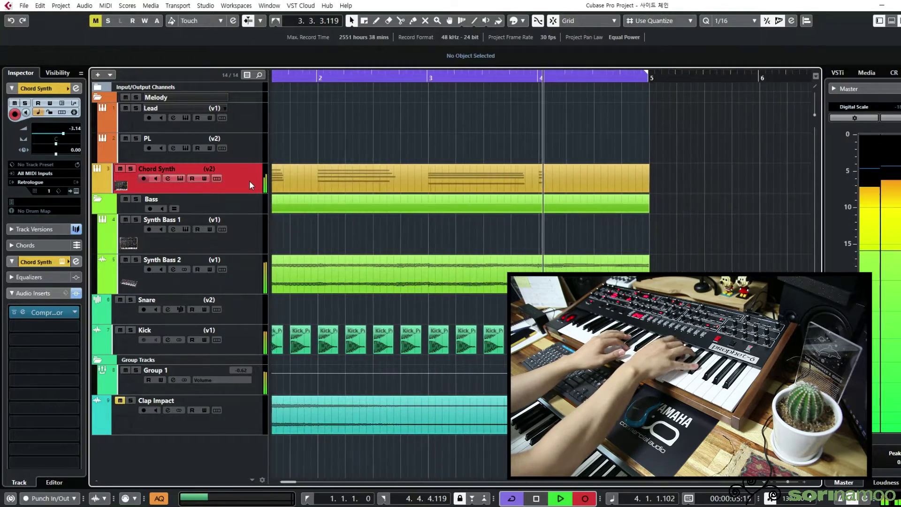
key("KP_Multiply")
Step: Record a bass line on the Synth Bass 1 track across the four-bar loop
key("Down")
key("Down")
key("Down")
key("Up")
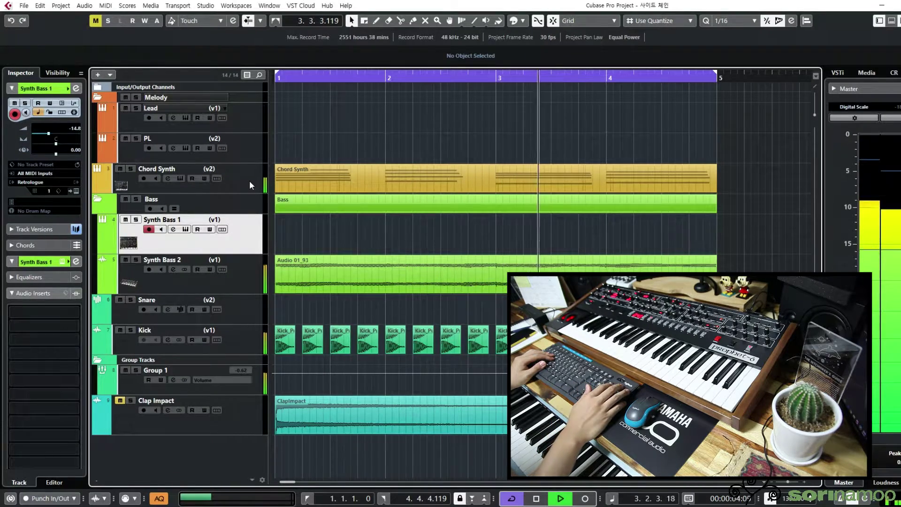
key("KP_Multiply")
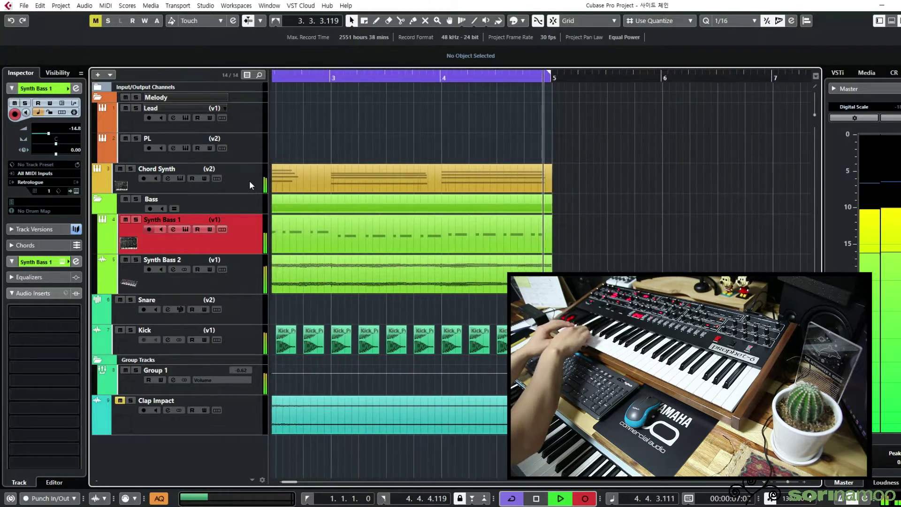
key("KP_Multiply")
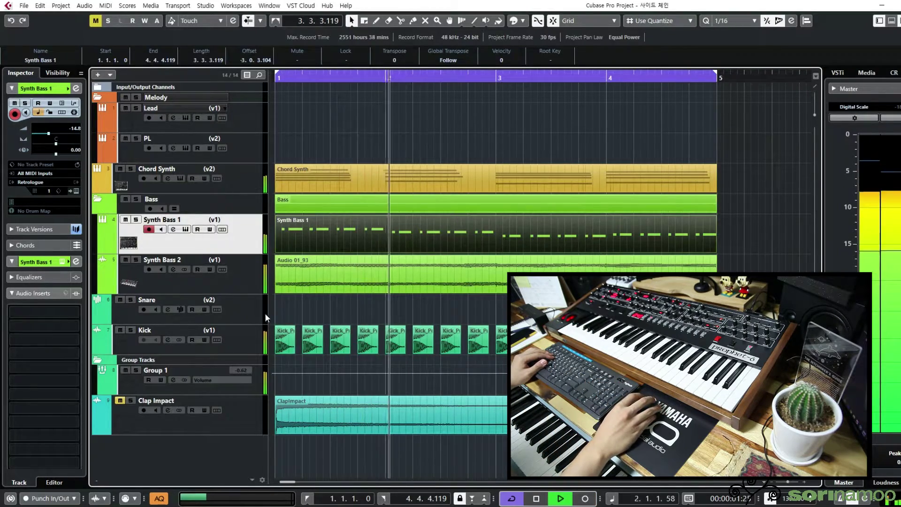
Step: Record a snare pattern on the Snare track across the four-bar loop
left_click(254, 319)
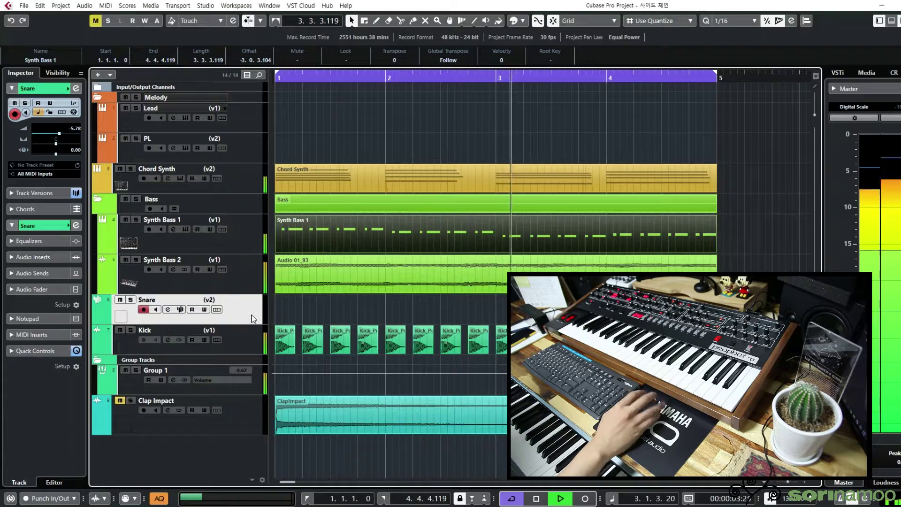
key("KP_Multiply")
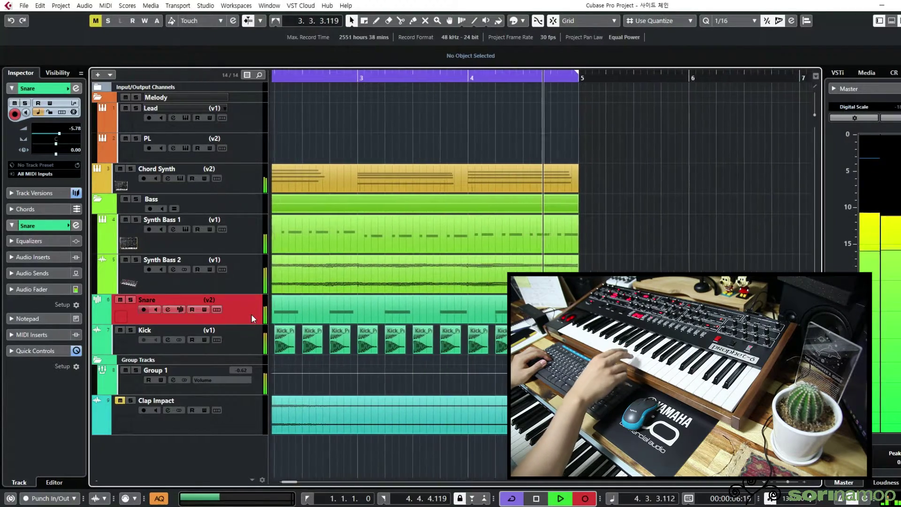
key("KP_Multiply")
Step: Record melody parts on the PL and Lead tracks over the four-bar loop
key("Up")
key("Up")
key("Up")
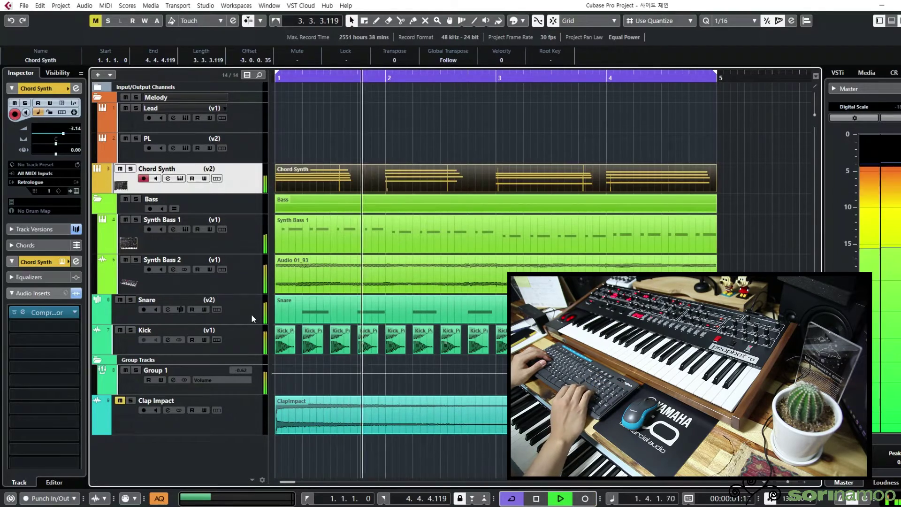
key("Up")
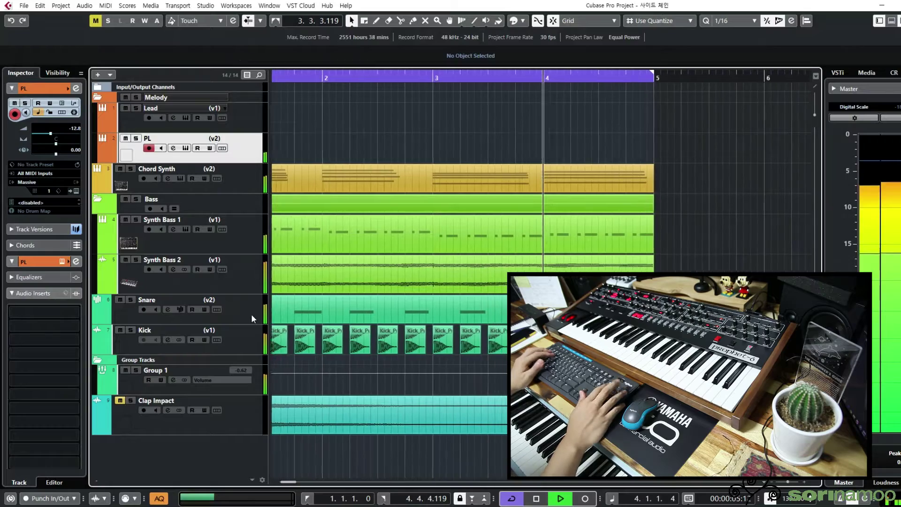
key("KP_Multiply")
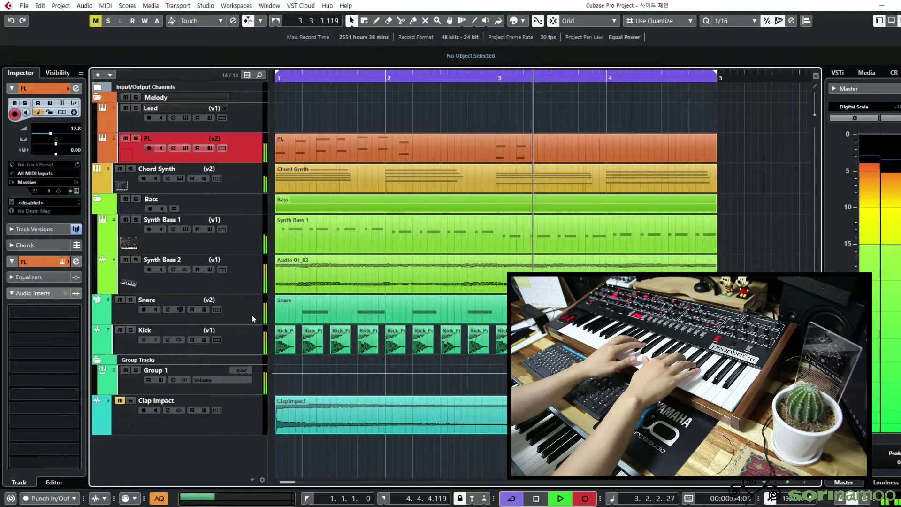
key("Up")
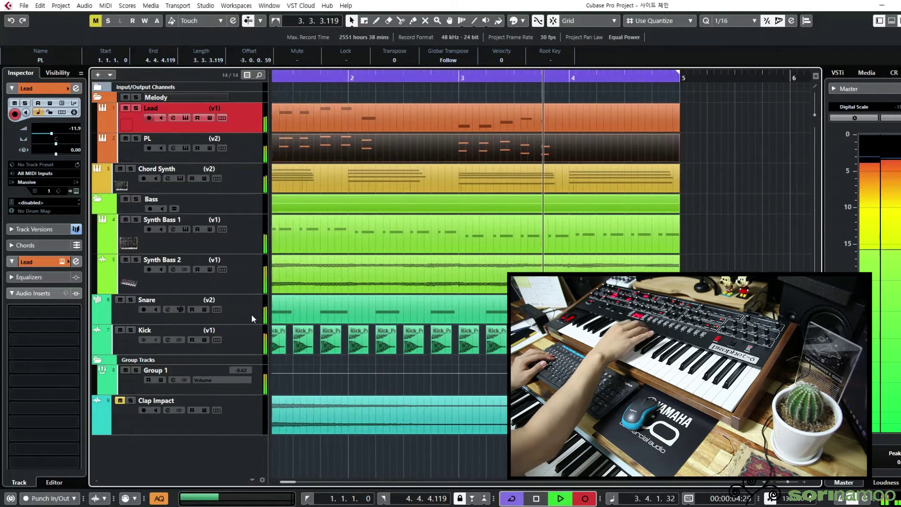
key("KP_Multiply")
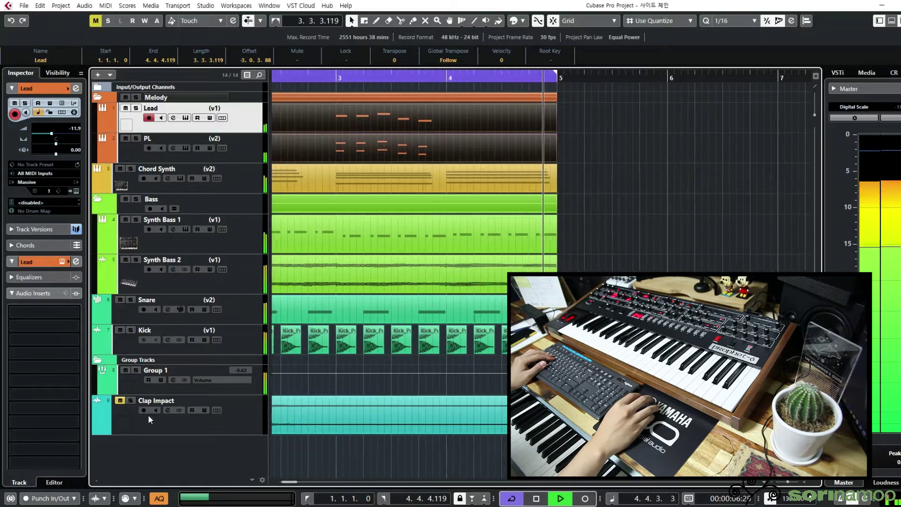